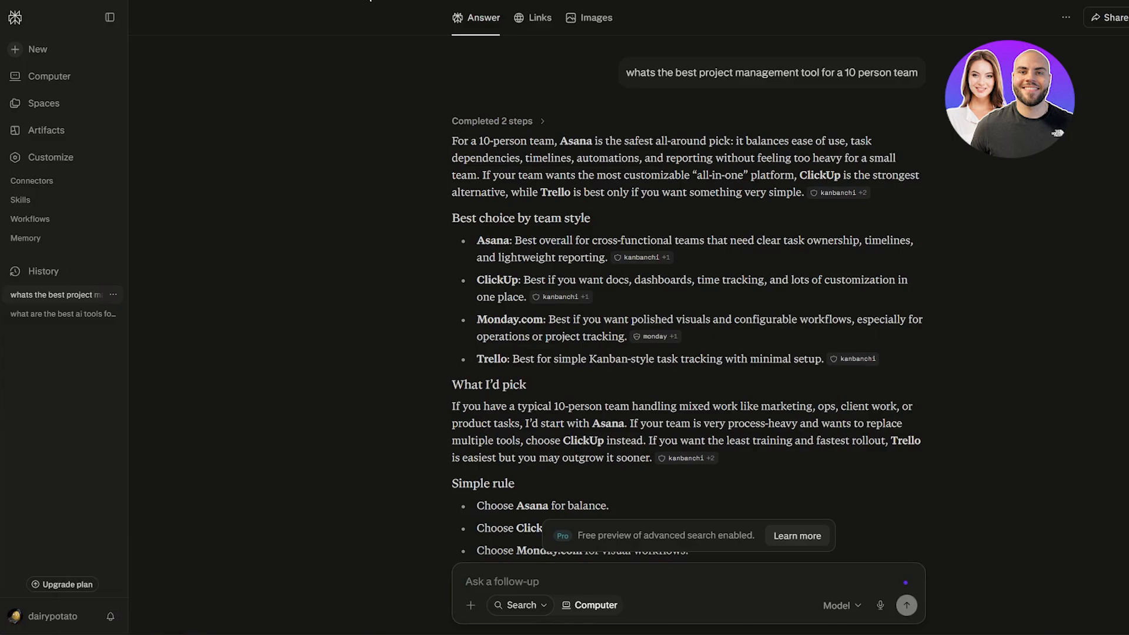
# Step: Search the web for "description" and open the Descript AI video editor site from the results to look over its homepage
pyautogui.click(370, 1)
pyautogui.write('description')
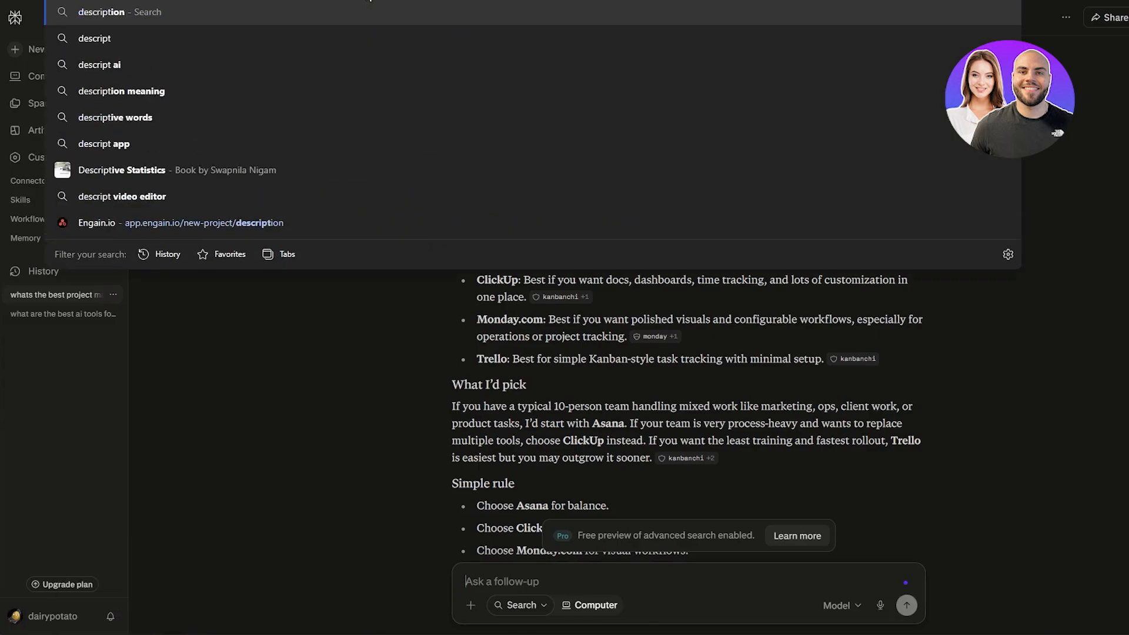
pyautogui.press('Escape')
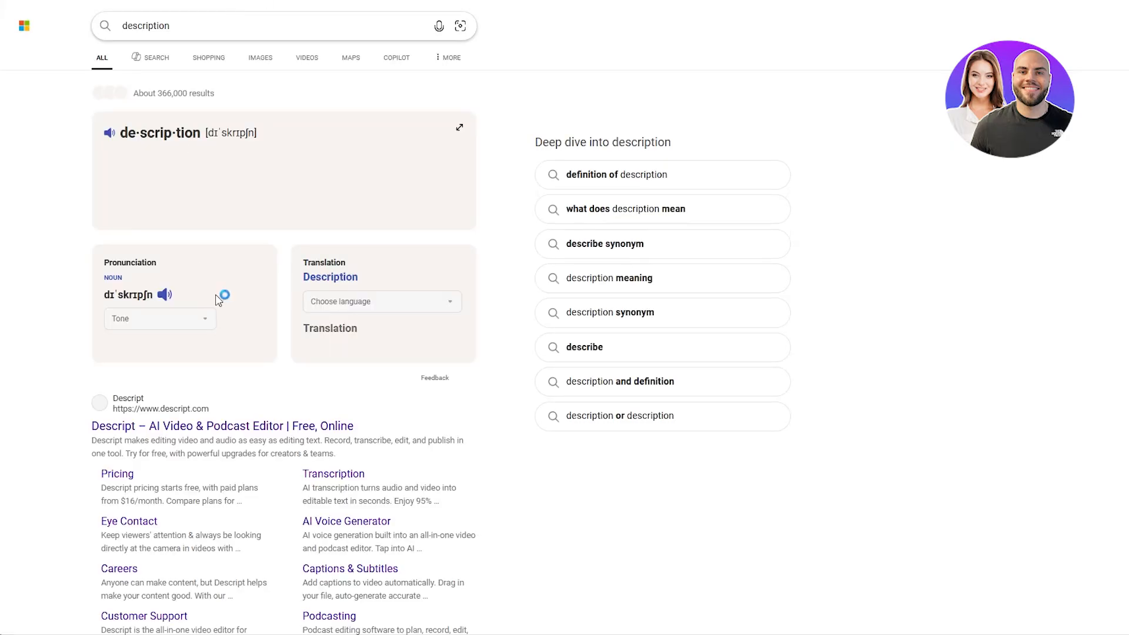
pyautogui.click(240, 433)
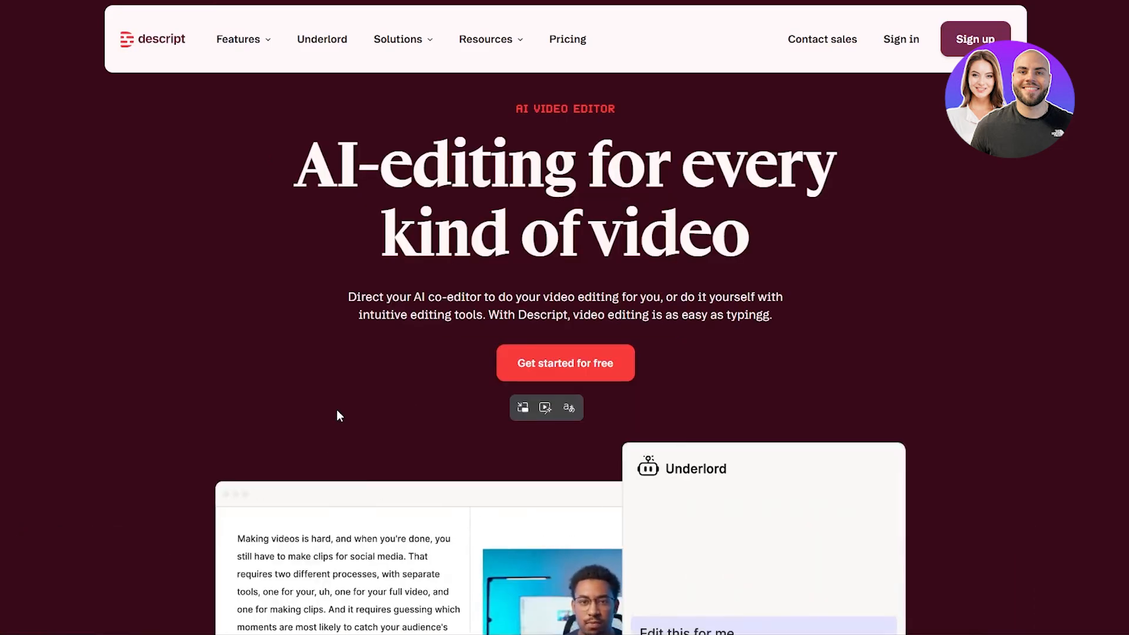
pyautogui.scroll(-5, 337, 410)
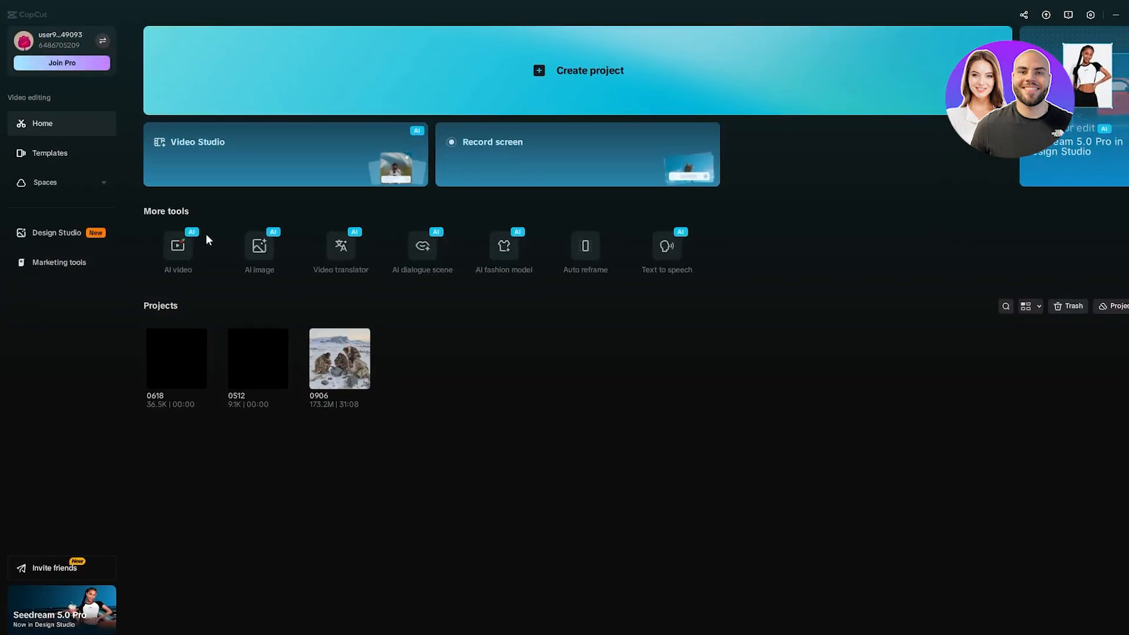
# Step: In CapCut, import IMG_0344 (1).MOV from Downloads into the new project and place it at the start of the timeline
pyautogui.moveTo(183, 248)
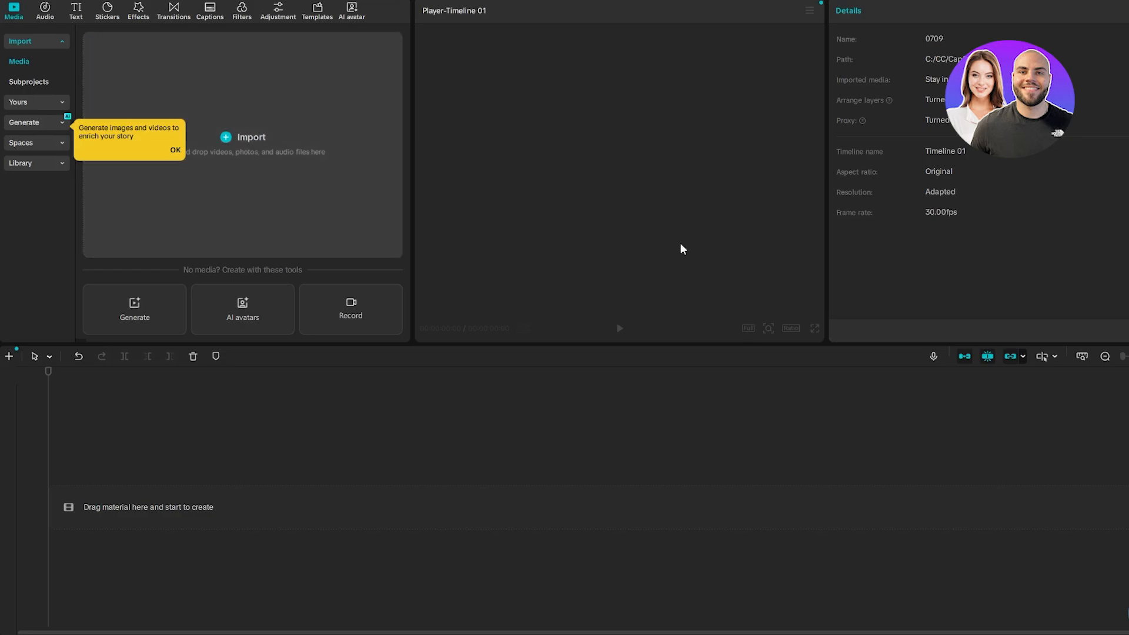
pyautogui.click(175, 150)
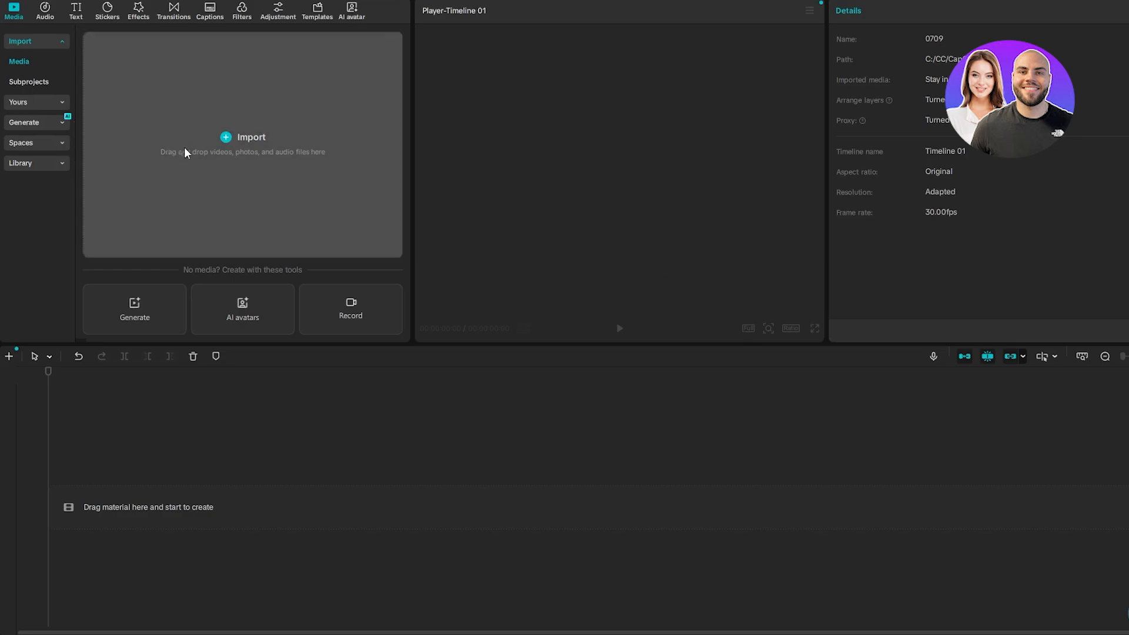
pyautogui.click(223, 139)
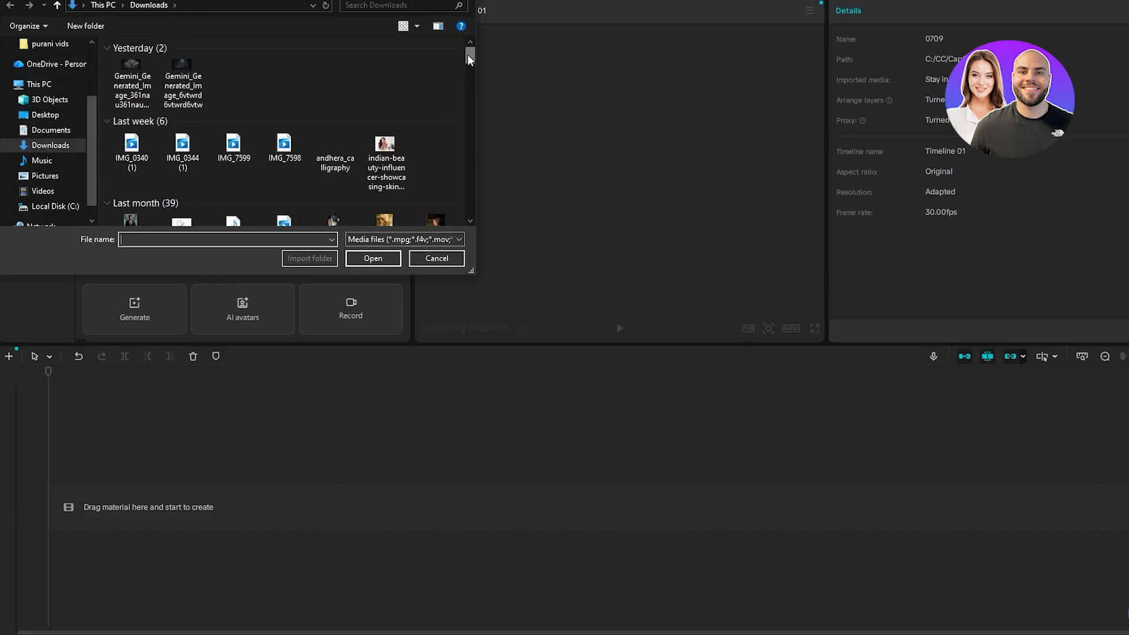
pyautogui.moveTo(470, 59)
pyautogui.mouseDown()
pyautogui.moveTo(472, 99)
pyautogui.moveTo(470, 56)
pyautogui.mouseUp()
pyautogui.scroll(-3, 408, 106)
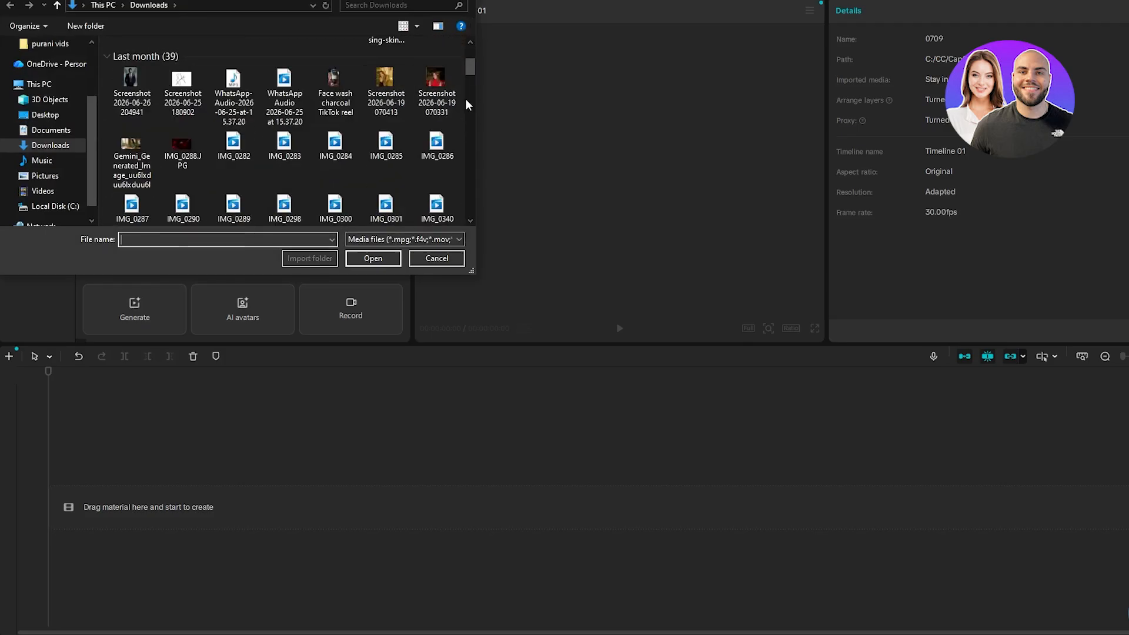
pyautogui.moveTo(472, 73); pyautogui.dragTo(473, 37)
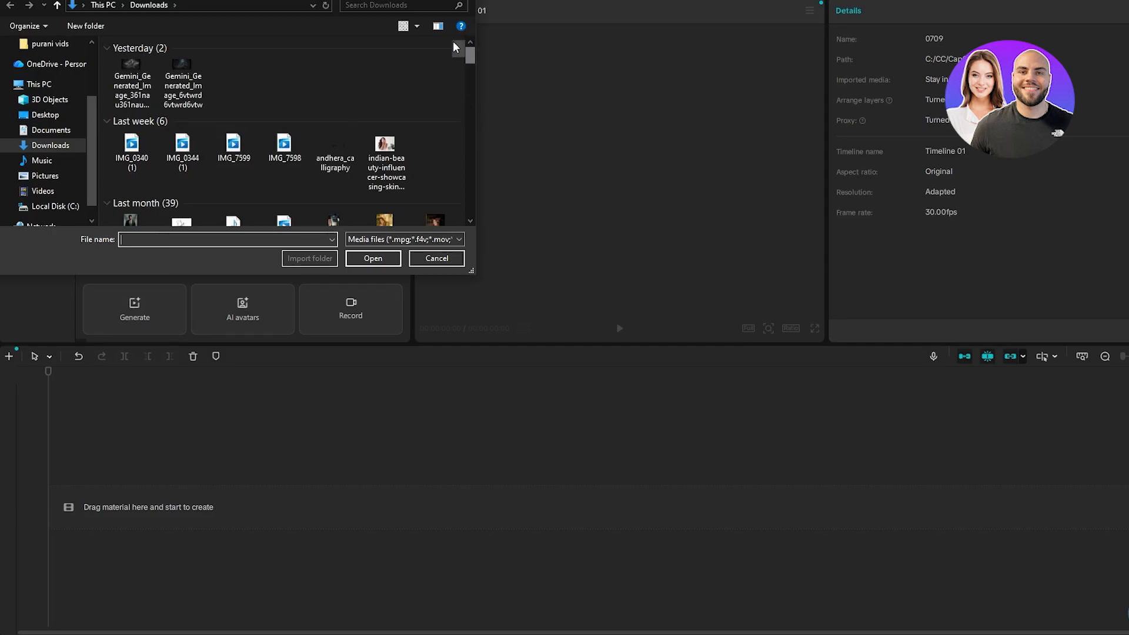
pyautogui.doubleClick(196, 151)
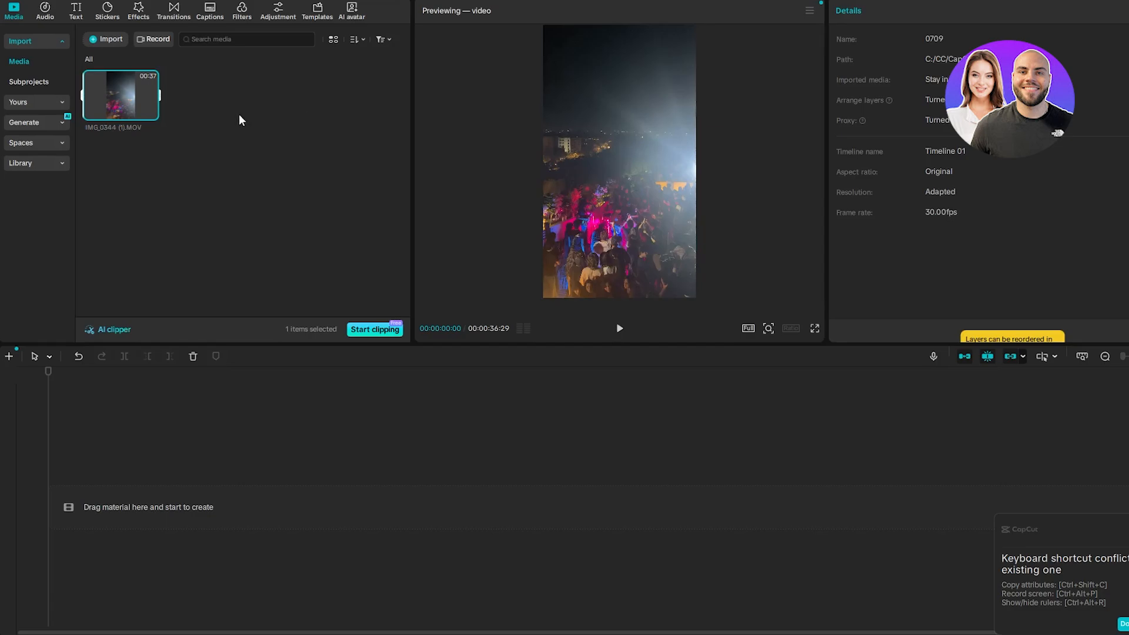
pyautogui.moveTo(130, 137); pyautogui.dragTo(105, 506)
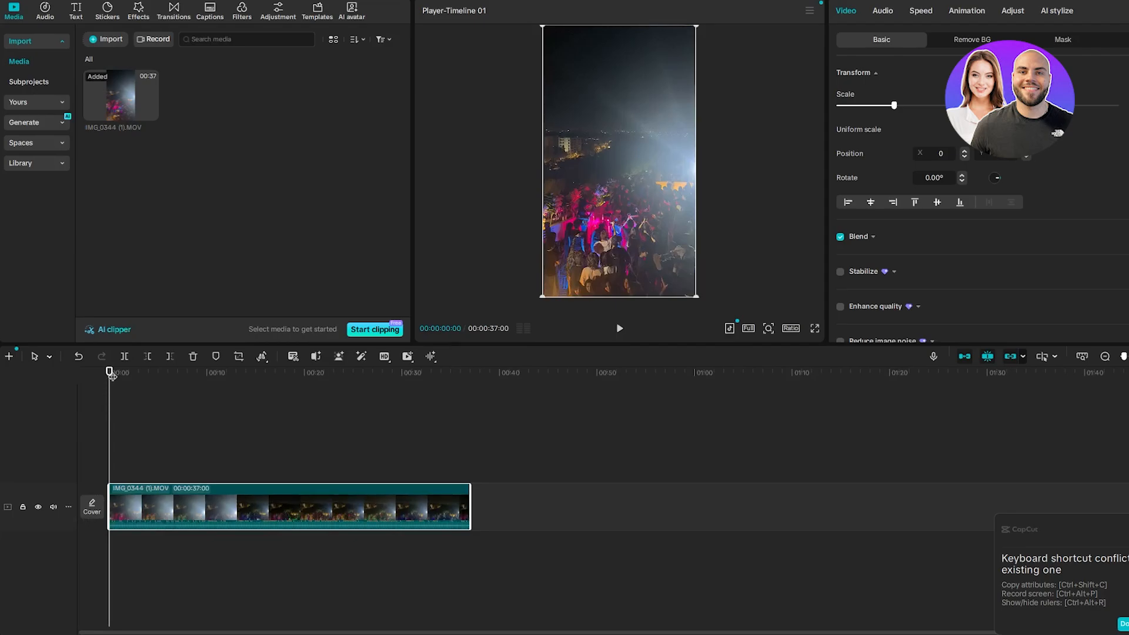
# Step: Split the clip at 00:00:04:26 and 00:00:07:01 and delete the segment between the two cuts
pyautogui.moveTo(110, 374); pyautogui.dragTo(156, 368)
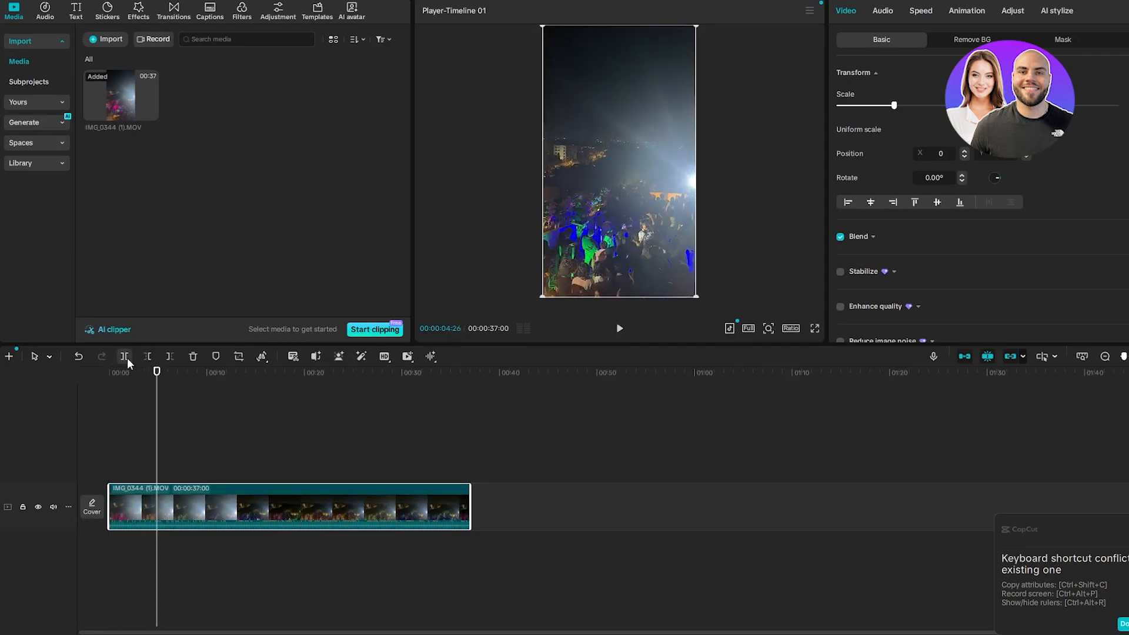
pyautogui.click(124, 356)
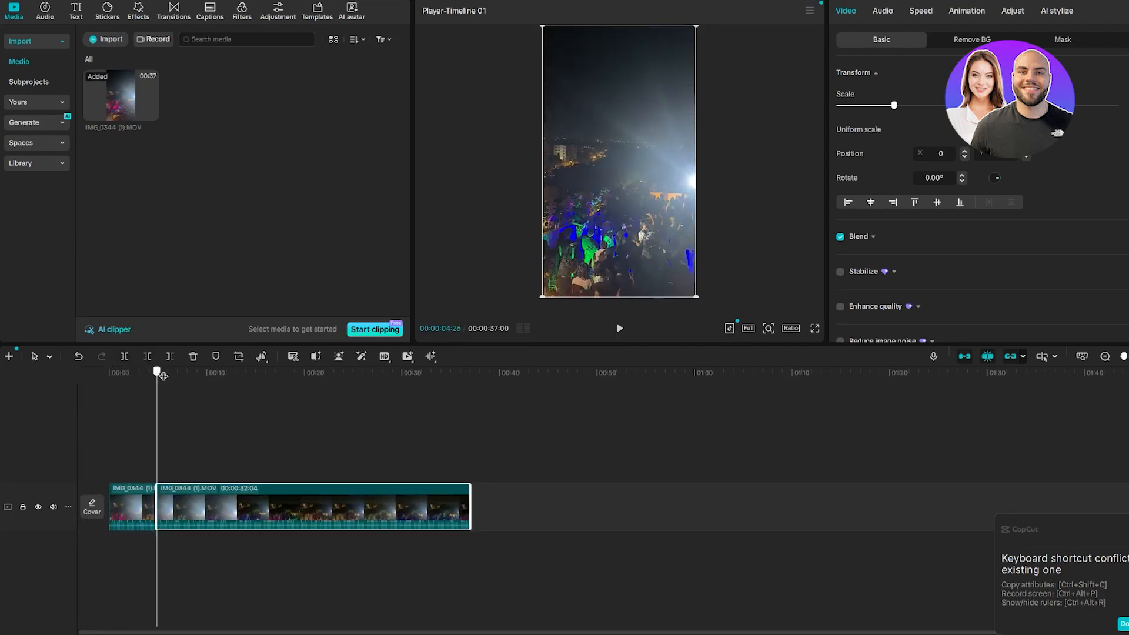
pyautogui.moveTo(163, 375); pyautogui.dragTo(177, 372)
pyautogui.click(125, 356)
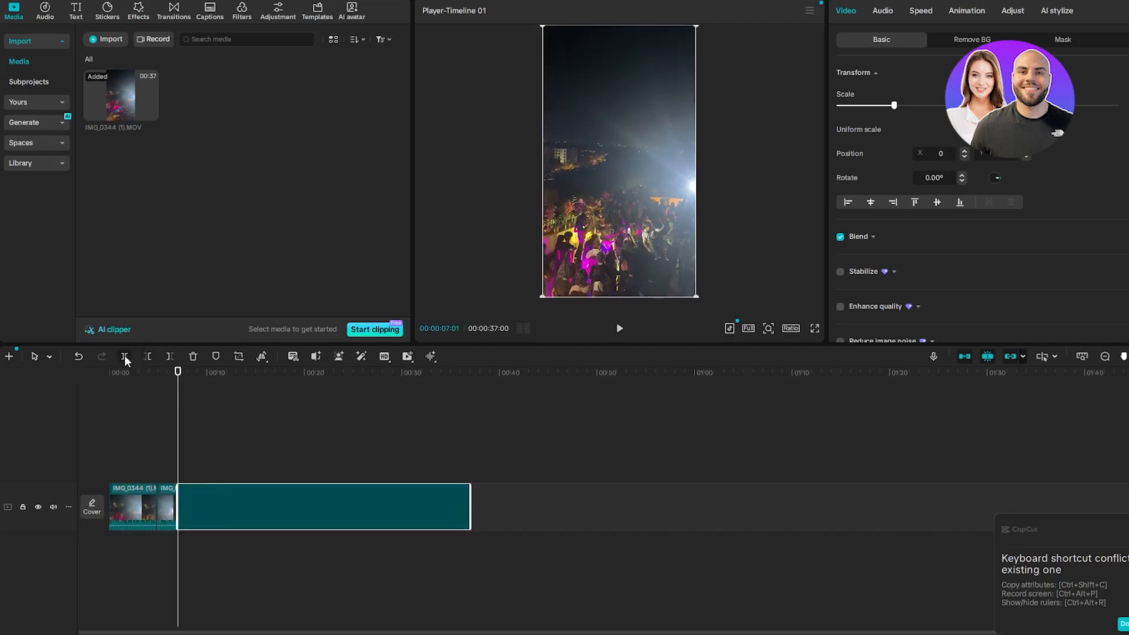
pyautogui.click(168, 514)
pyautogui.press('Delete')
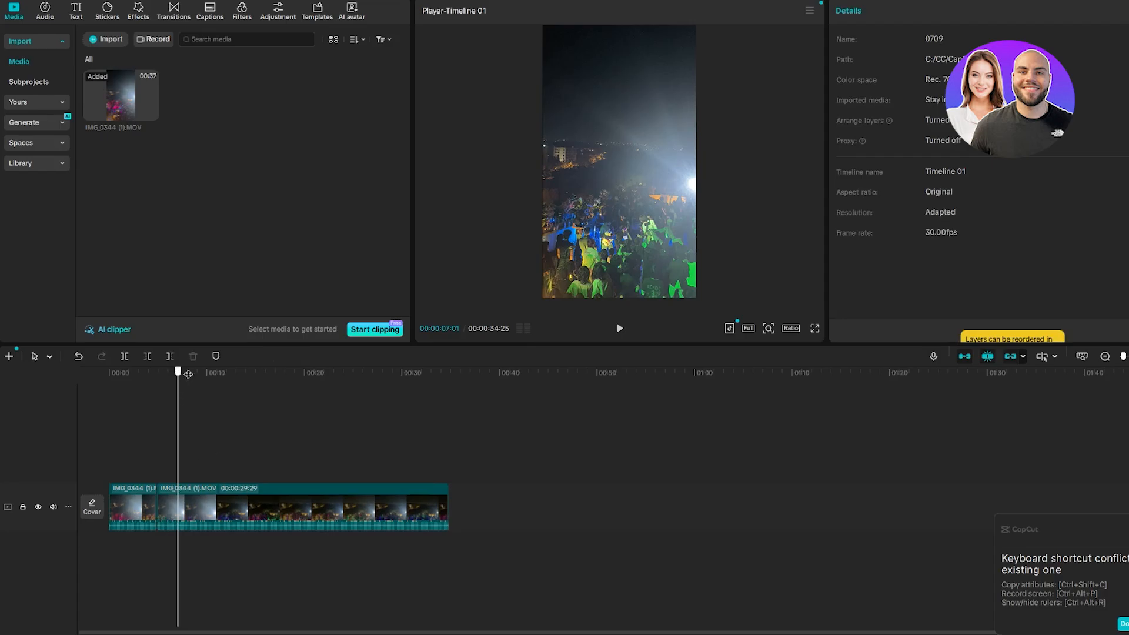
# Step: Split the footage at 00:00:11:14 and 00:00:13:16 and delete the short piece in between
pyautogui.moveTo(178, 372); pyautogui.dragTo(221, 372)
pyautogui.click(125, 357)
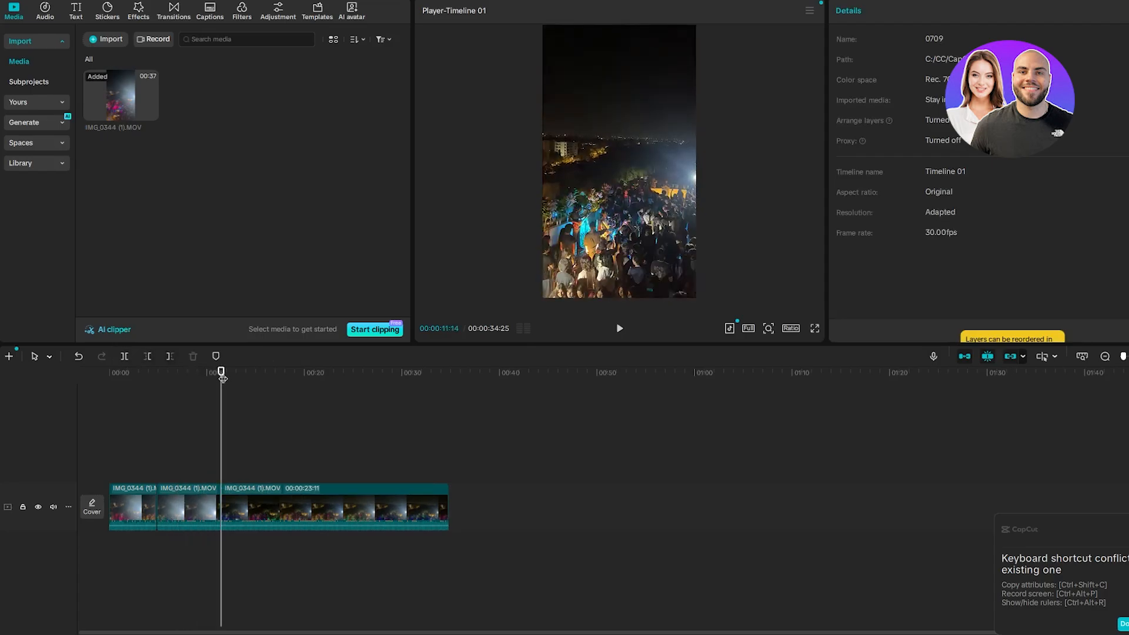
pyautogui.click(125, 357)
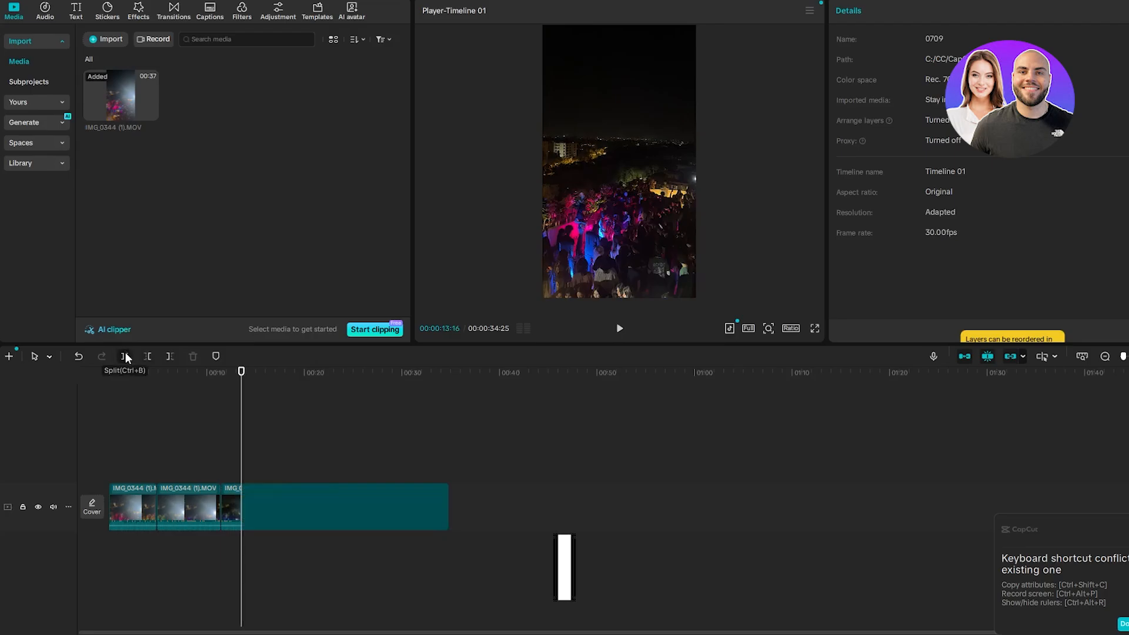
pyautogui.click(231, 504)
pyautogui.press('Delete')
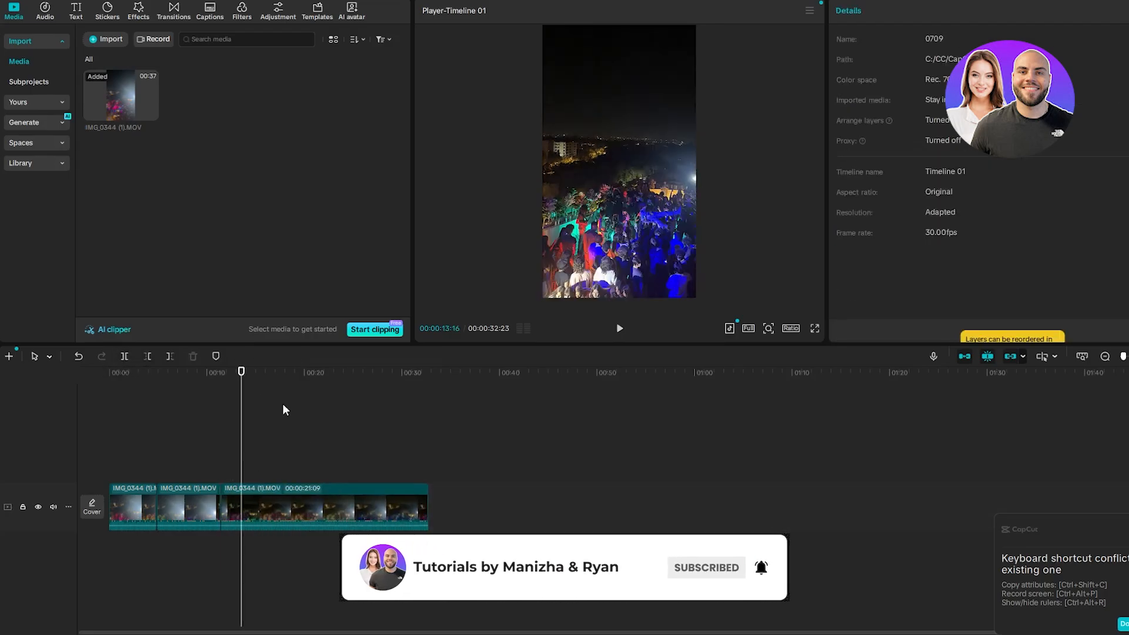
# Step: Split the remaining long clip at 00:00:22:00 and trim the tail so the timeline ends at 00:00:26:29
pyautogui.moveTo(241, 372); pyautogui.dragTo(306, 372)
pyautogui.click(324, 371)
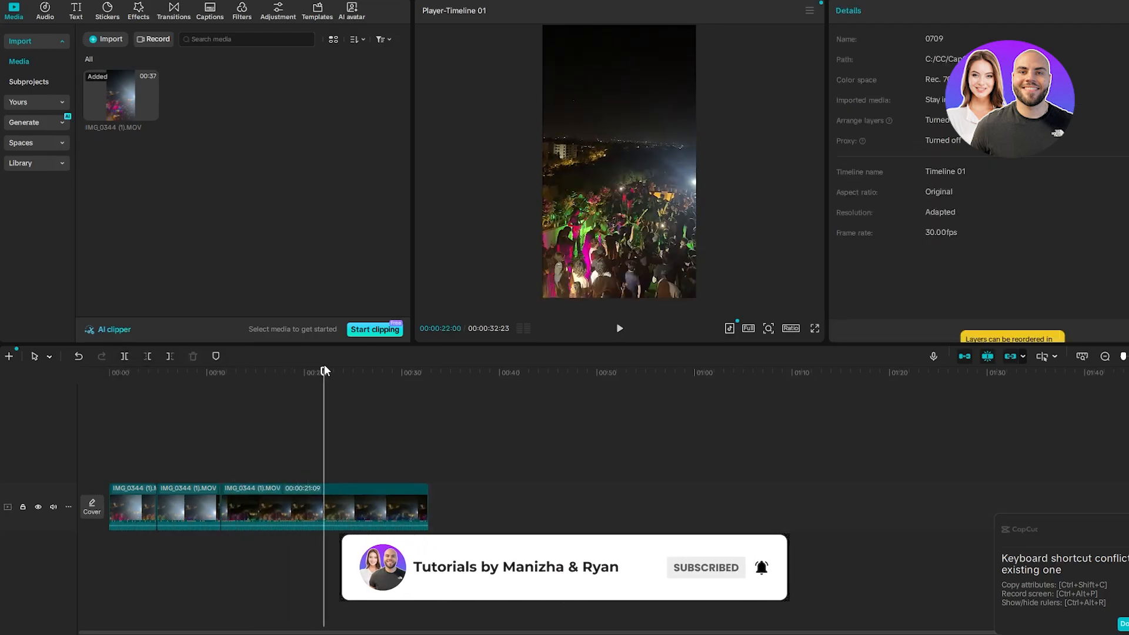
pyautogui.click(124, 353)
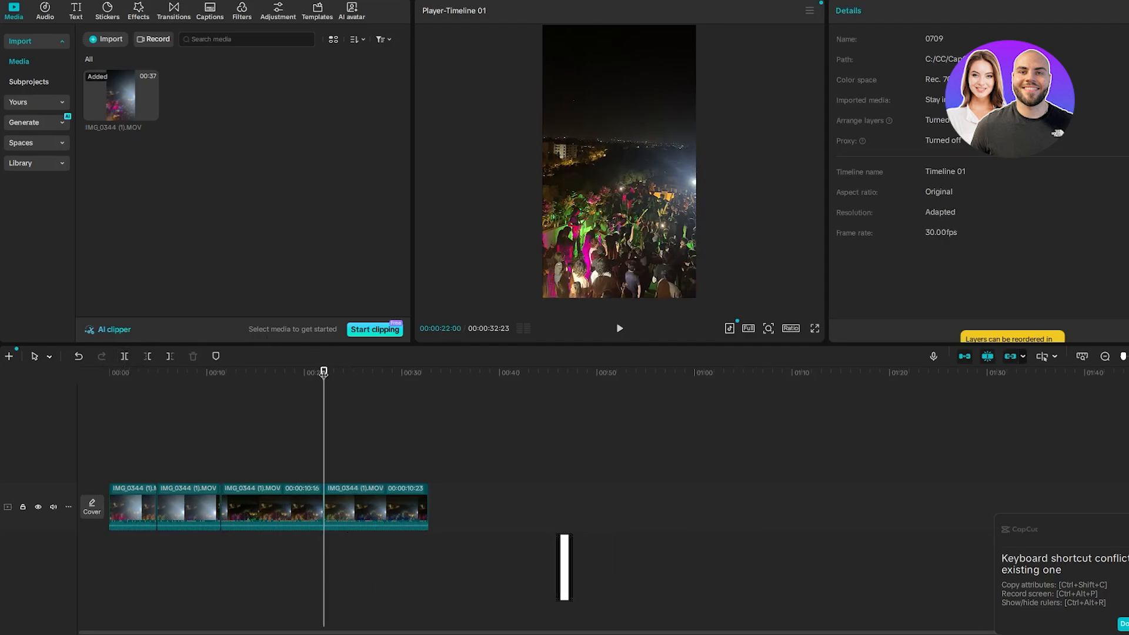
pyautogui.moveTo(323, 371); pyautogui.dragTo(381, 376)
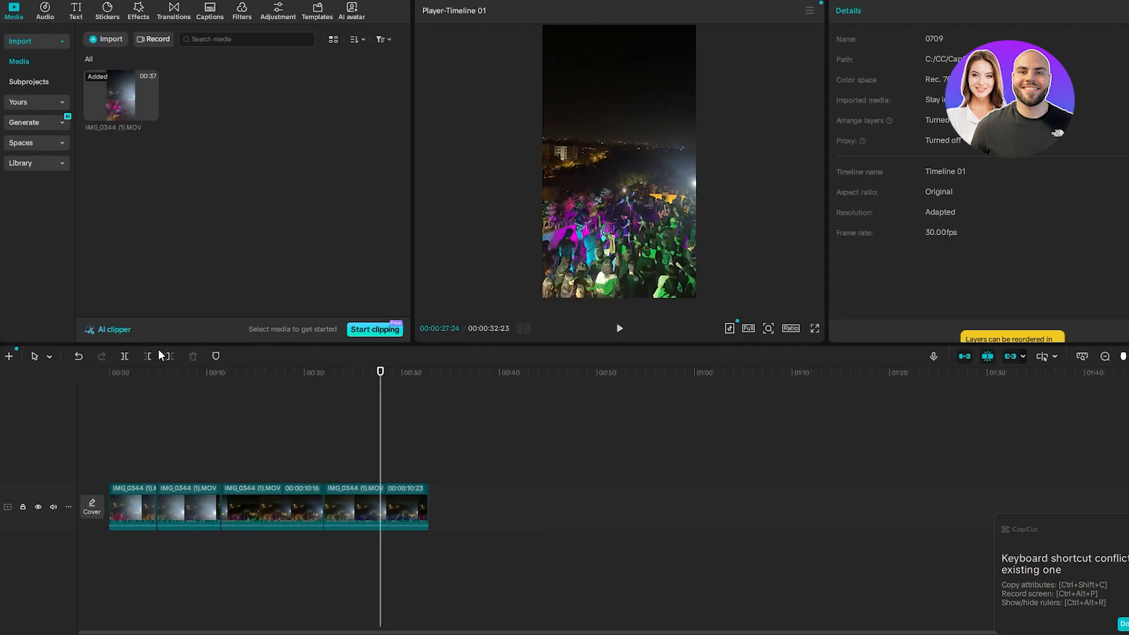
pyautogui.click(350, 503)
pyautogui.press('w')
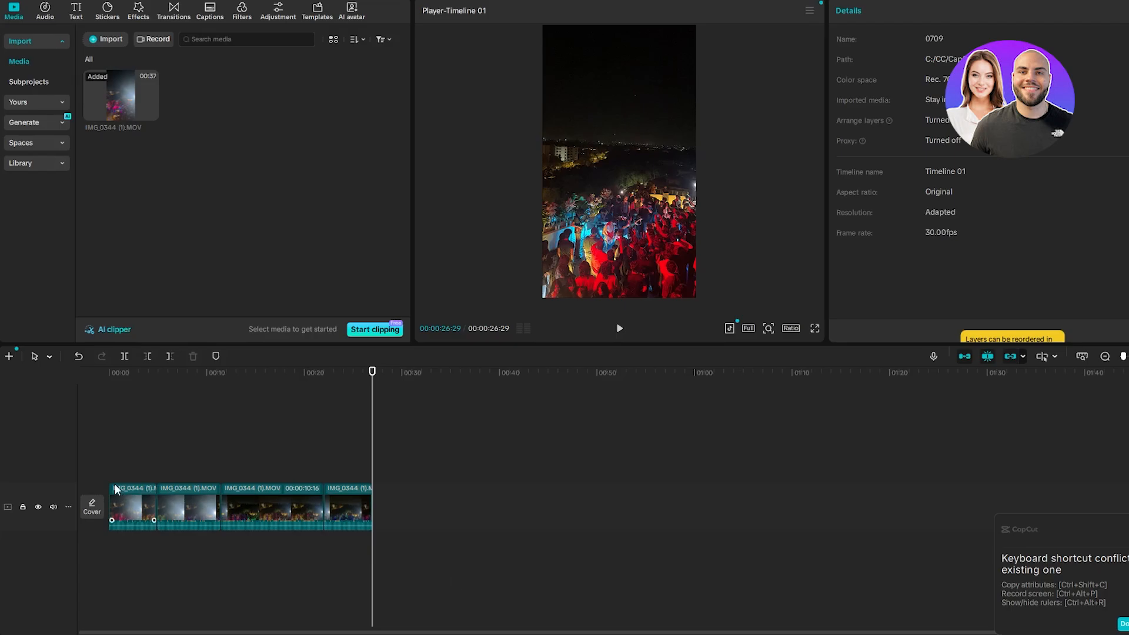
# Step: Show the audio settings of the third timeline clip and scrub the playhead to 00:00:14:18
pyautogui.click(244, 507)
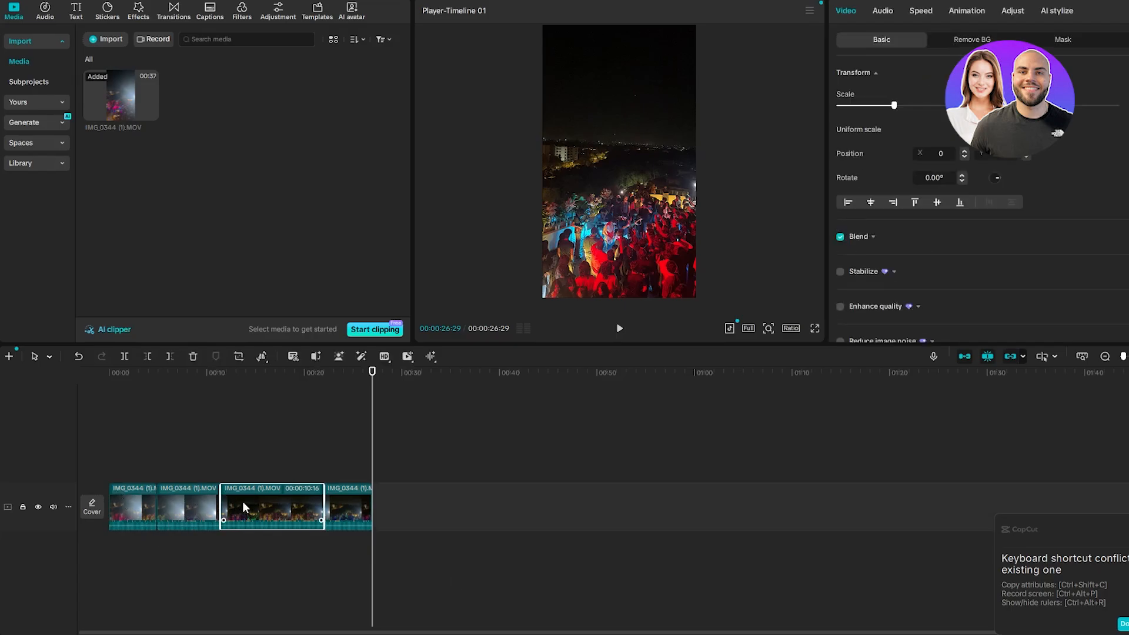
pyautogui.click(887, 12)
pyautogui.scroll(-3, 920, 118)
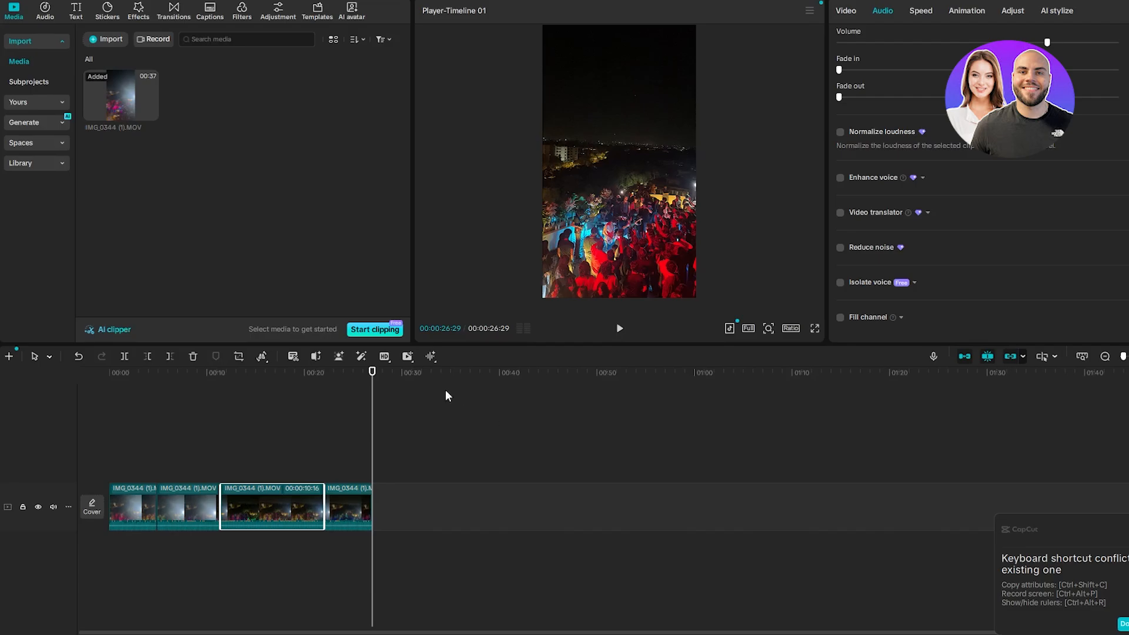
pyautogui.click(211, 375)
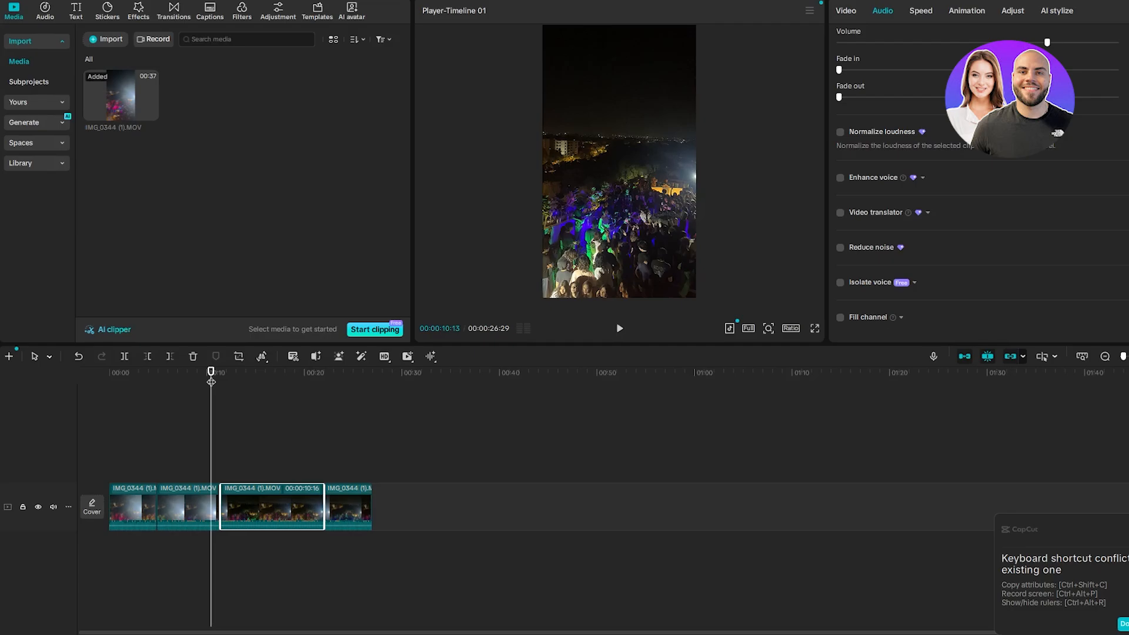
pyautogui.moveTo(173, 376); pyautogui.dragTo(252, 389)
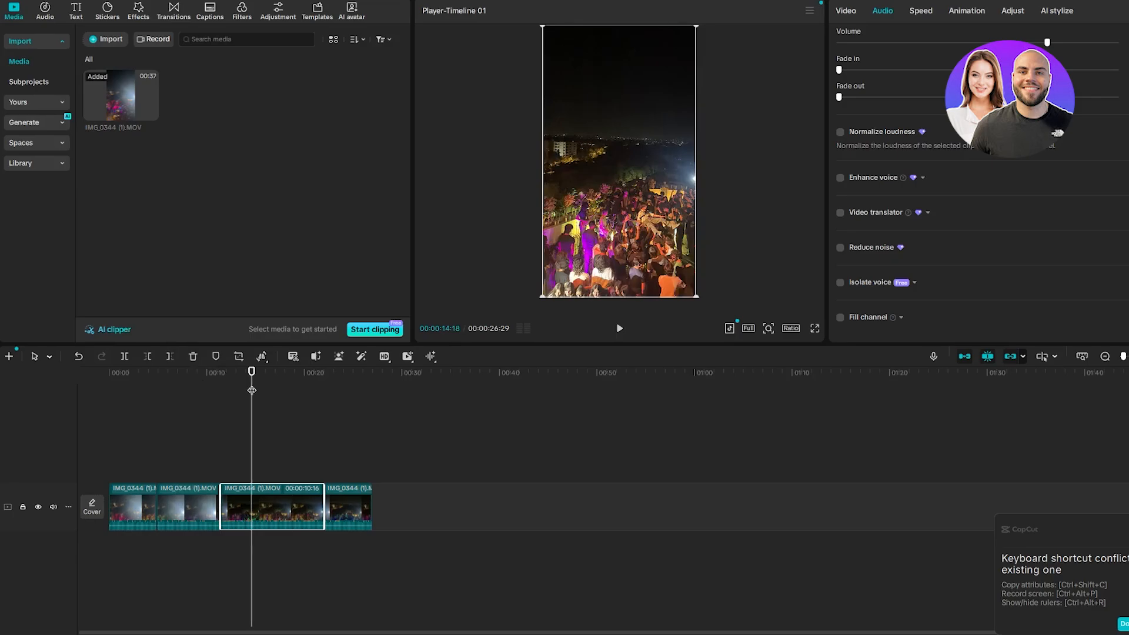